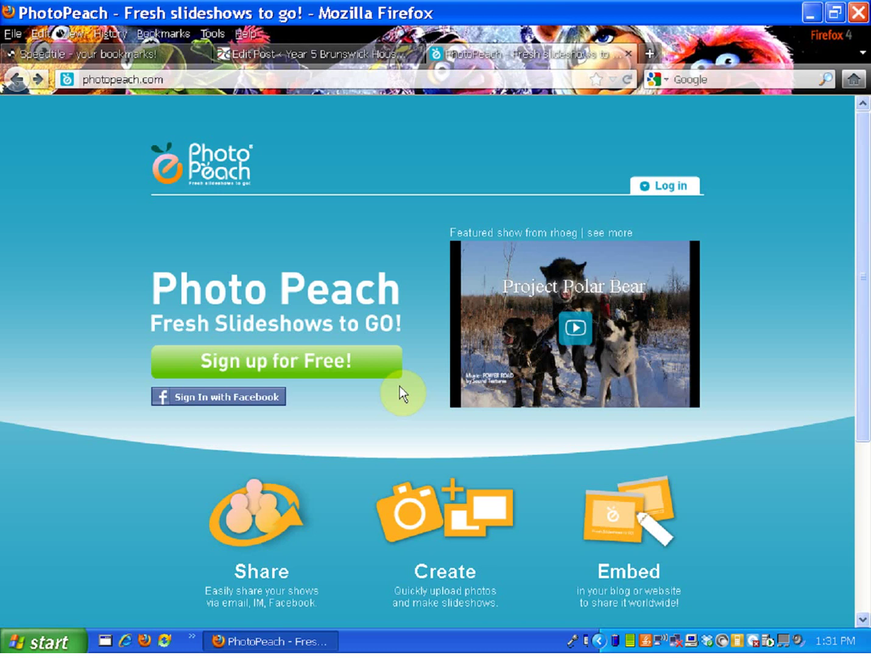
- Log in to the existing PhotoPeach account using the browser's saved username and password
left_click(348, 368)
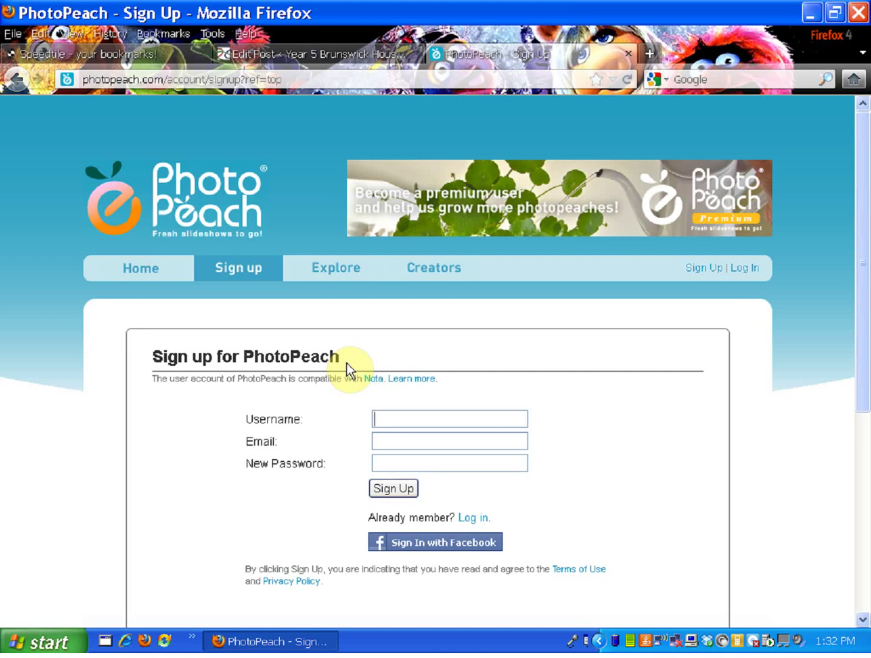
left_click(741, 270)
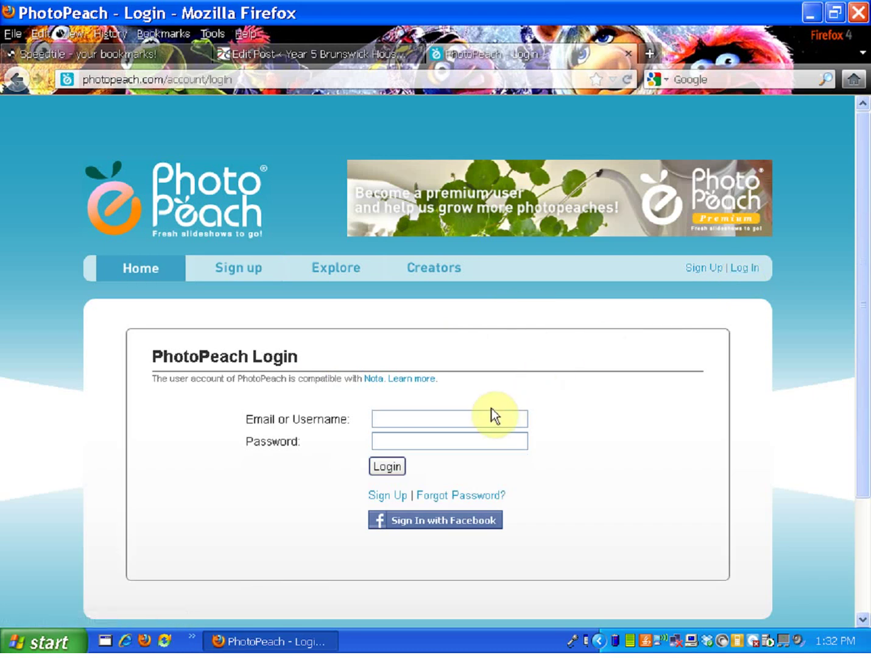
type("Dealy")
key("Down")
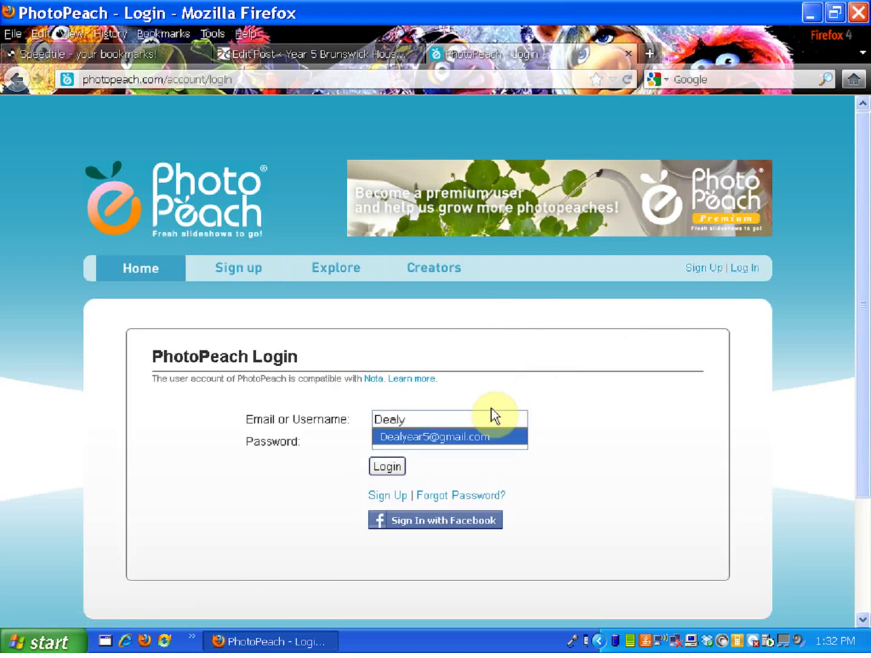
key("Tab")
left_click(387, 473)
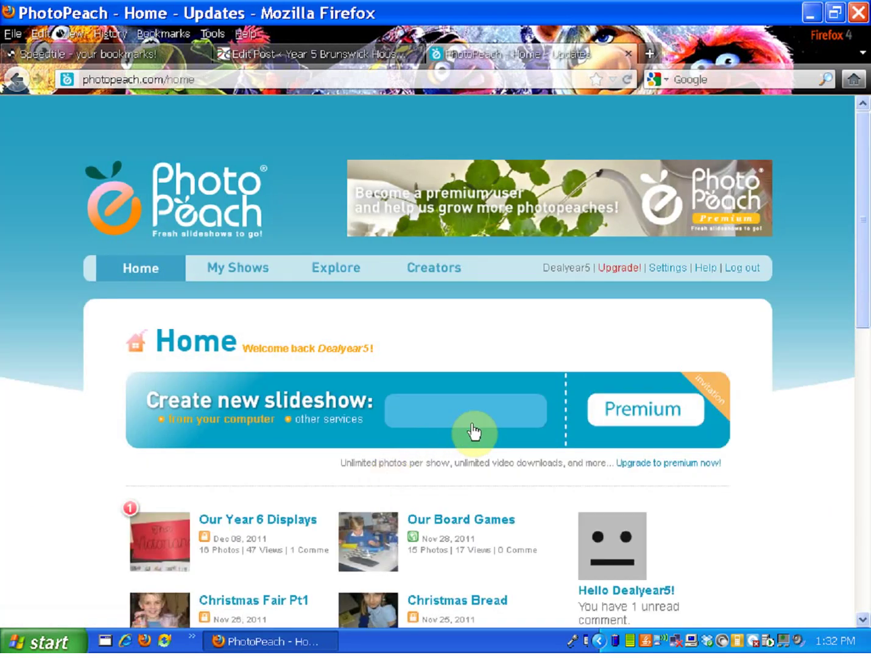
- Upload all 23 photos from the Deal folder as a new slideshow
left_click(501, 407)
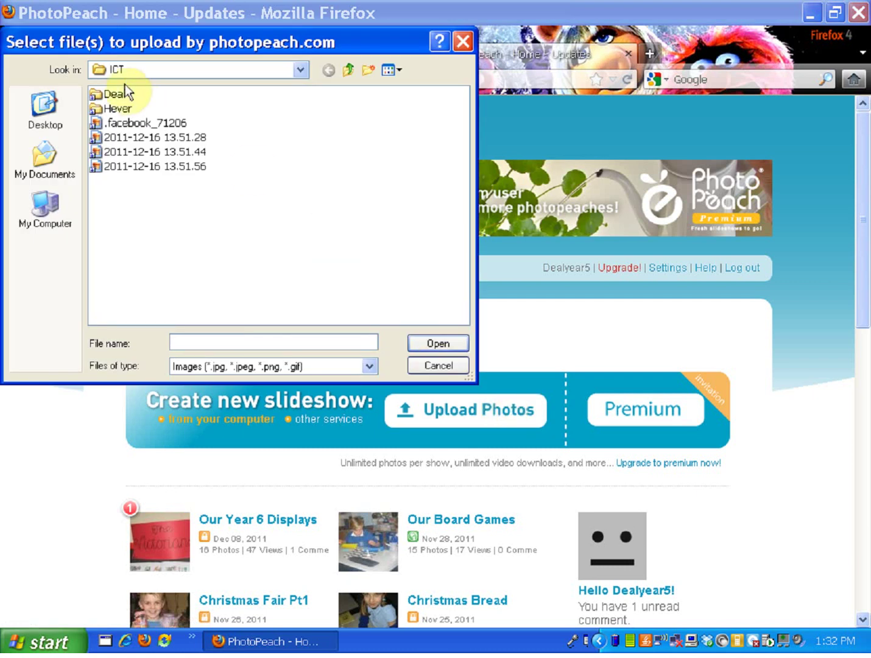
double_click(119, 94)
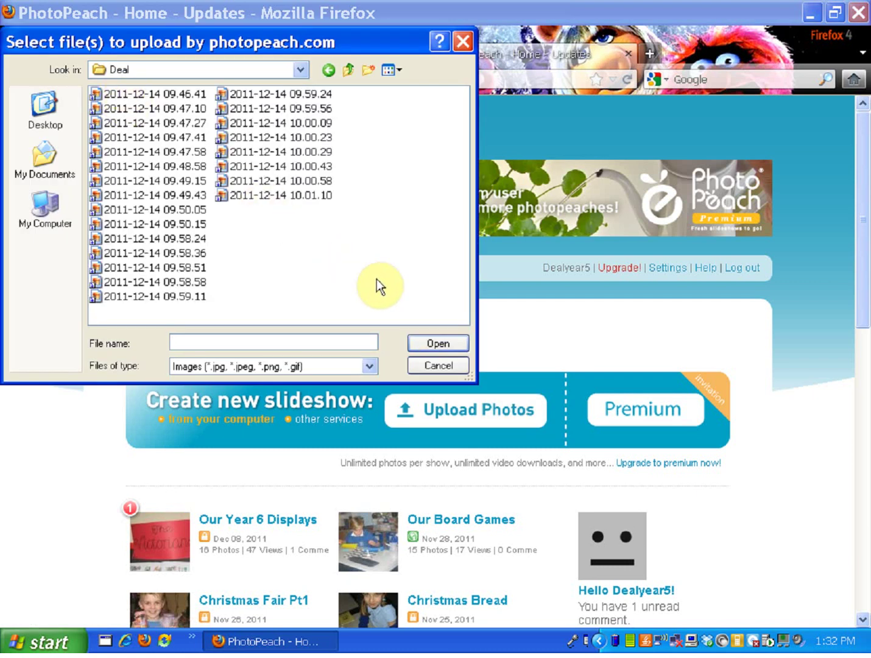
left_click_drag(386, 305, 117, 112)
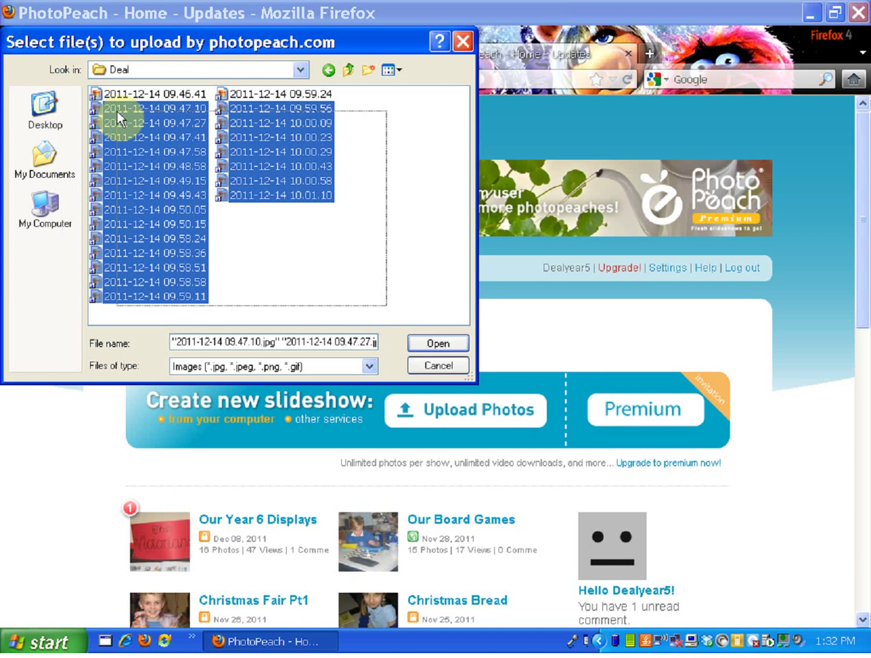
left_click_drag(118, 111, 102, 91)
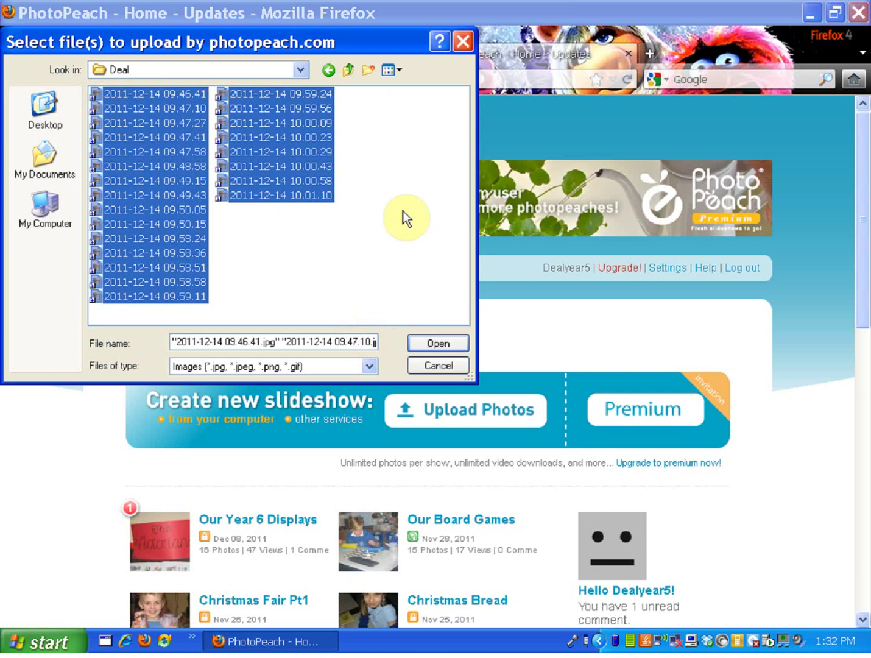
left_click(400, 69)
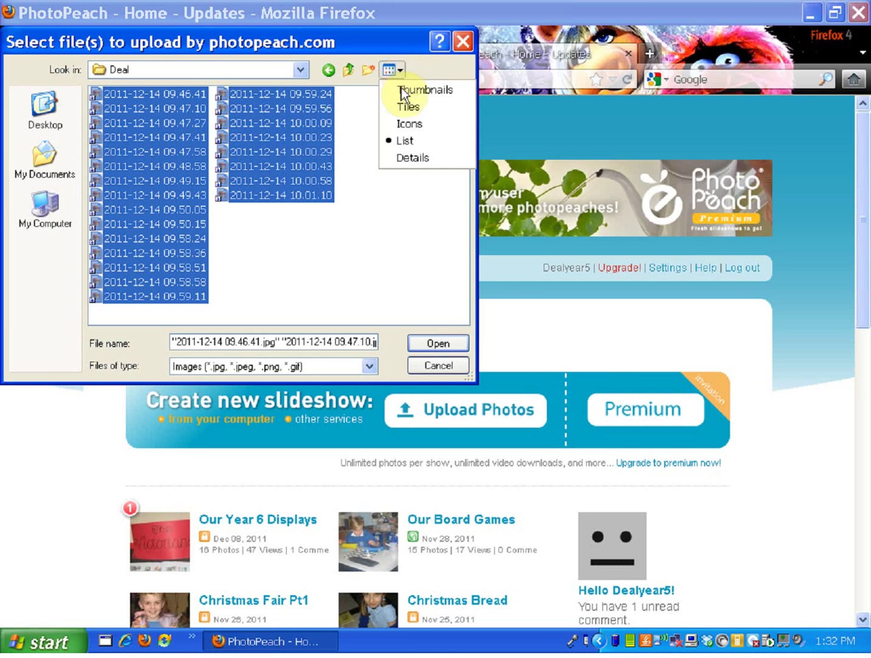
left_click(437, 344)
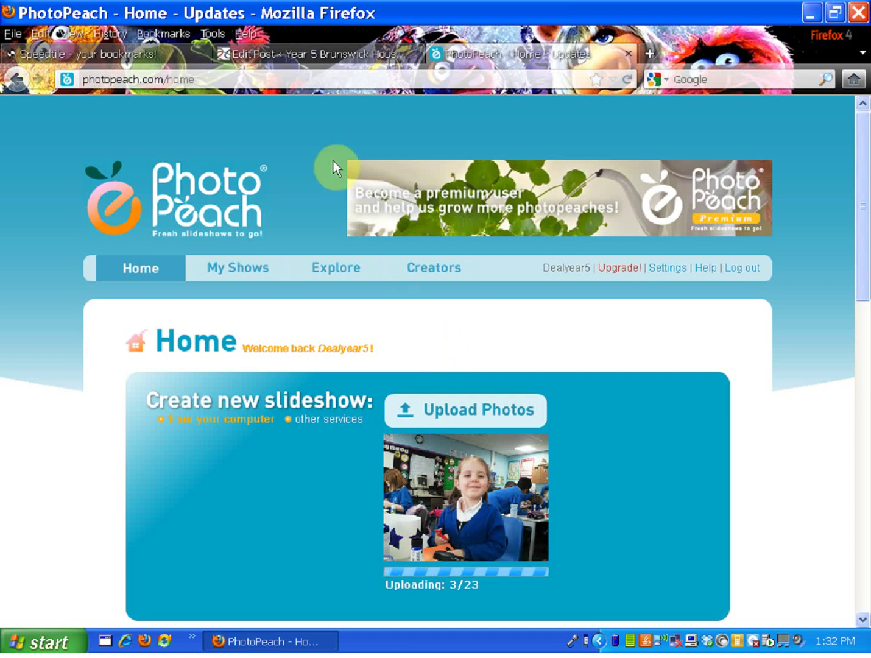
- Create a new WordPress post and leave its editor in HTML mode
left_click(283, 50)
left_click(47, 172)
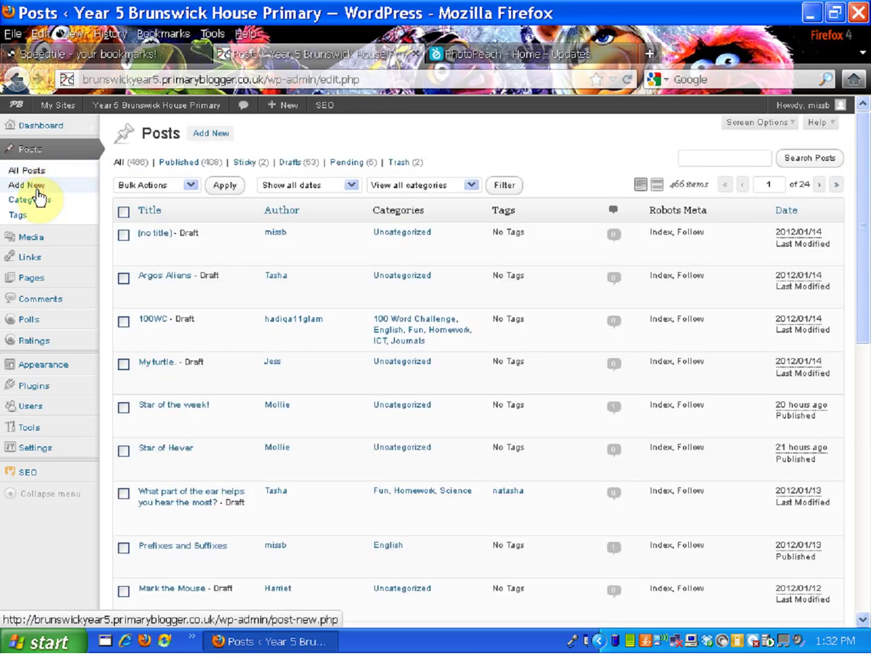
left_click(27, 186)
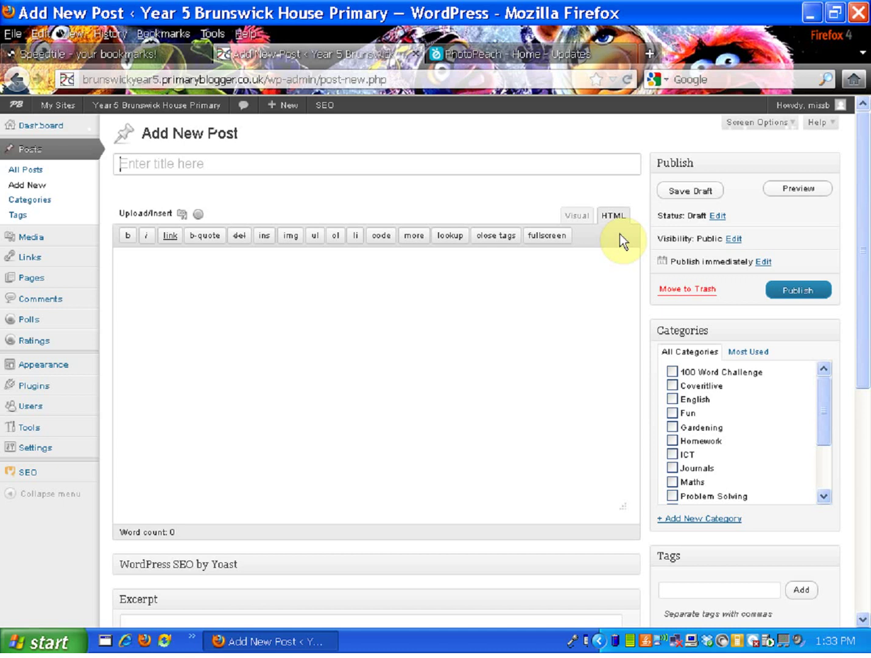
left_click(579, 217)
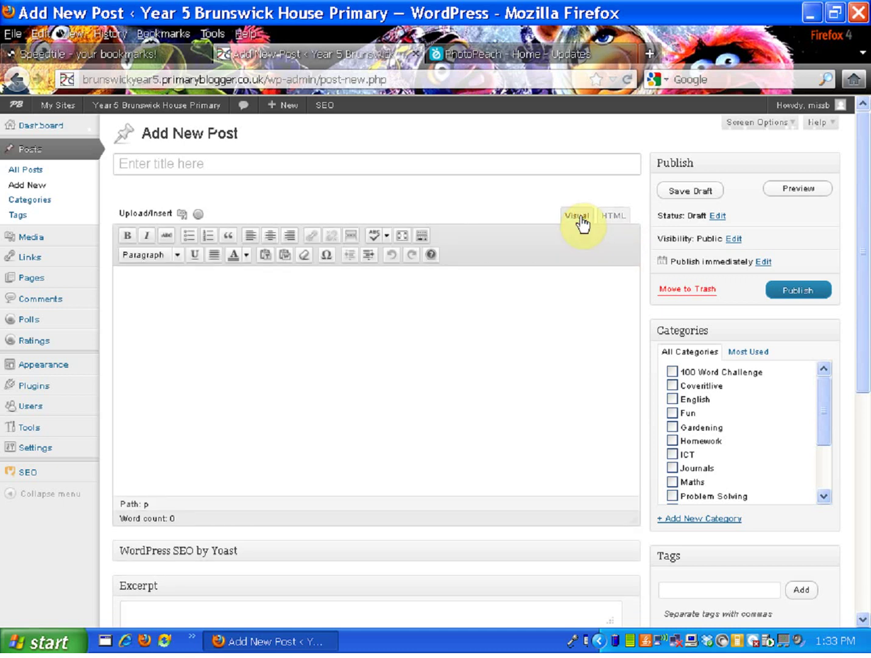
left_click(613, 217)
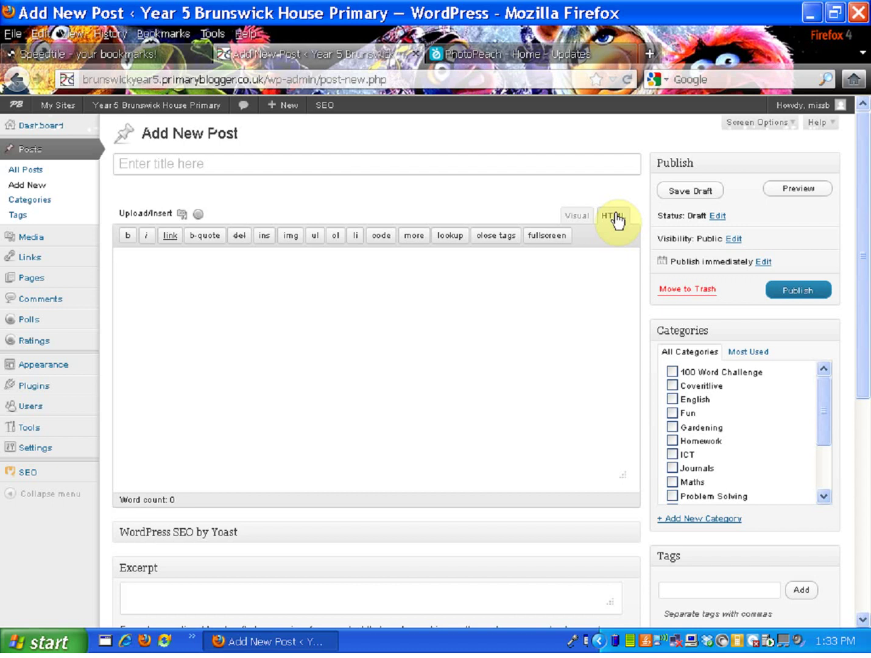
- Return to PhotoPeach and let all 23 photos finish uploading
left_click(553, 59)
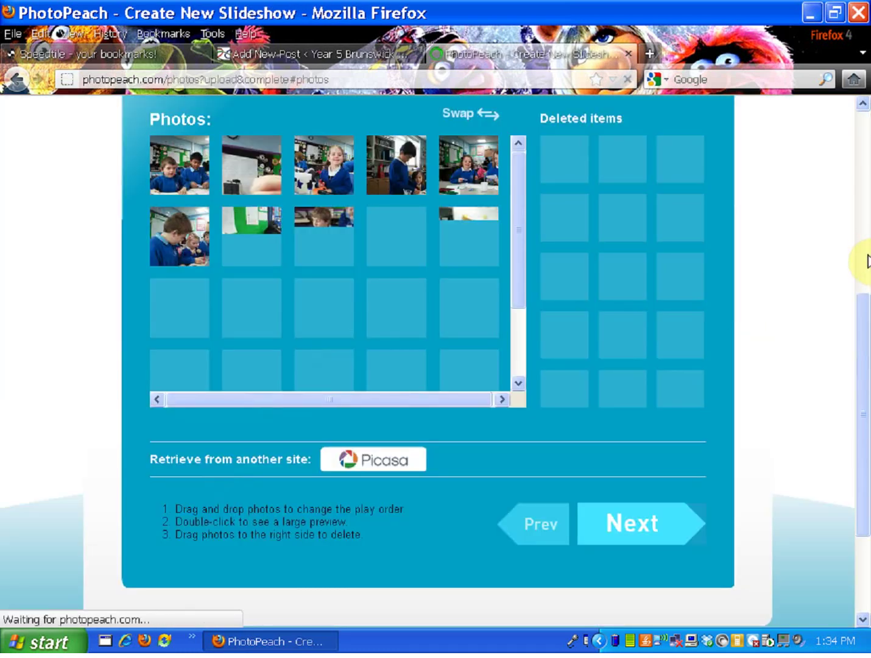
- Move the top-right photo to a new spot in the play order, then continue to Step 2
scroll(865, 238, "up", 5)
left_click_drag(864, 224, 861, 258)
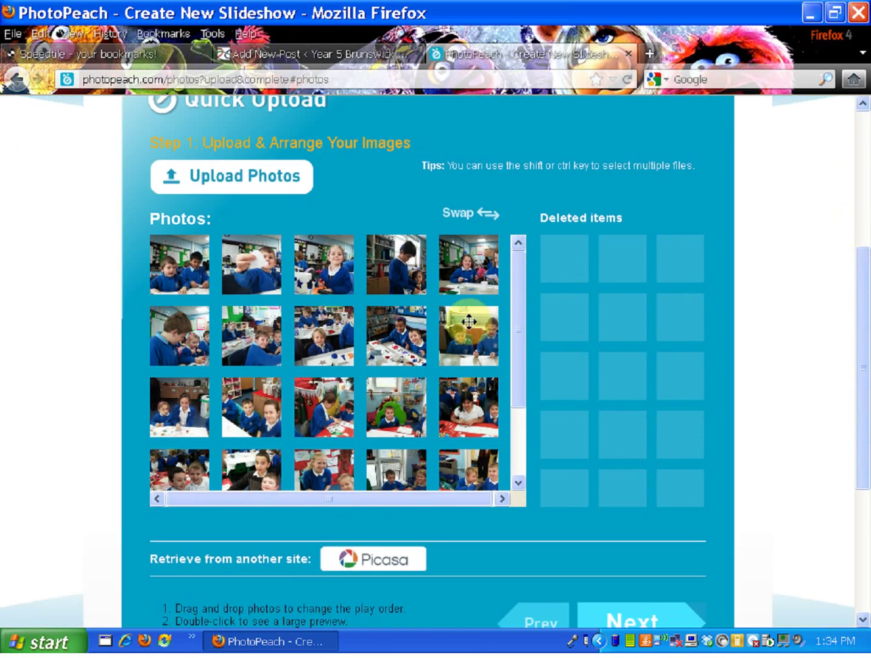
left_click_drag(494, 285, 470, 275)
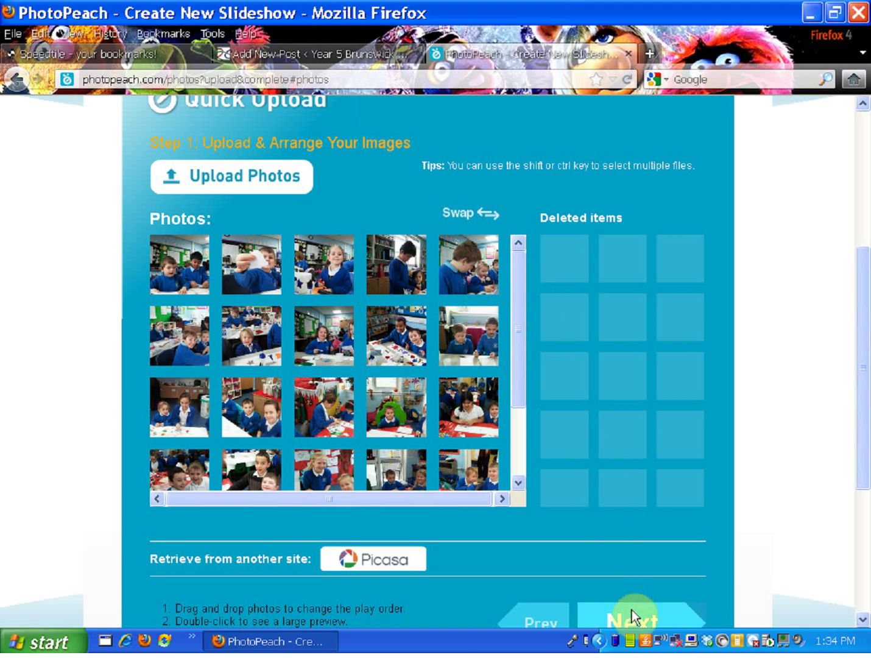
left_click(640, 628)
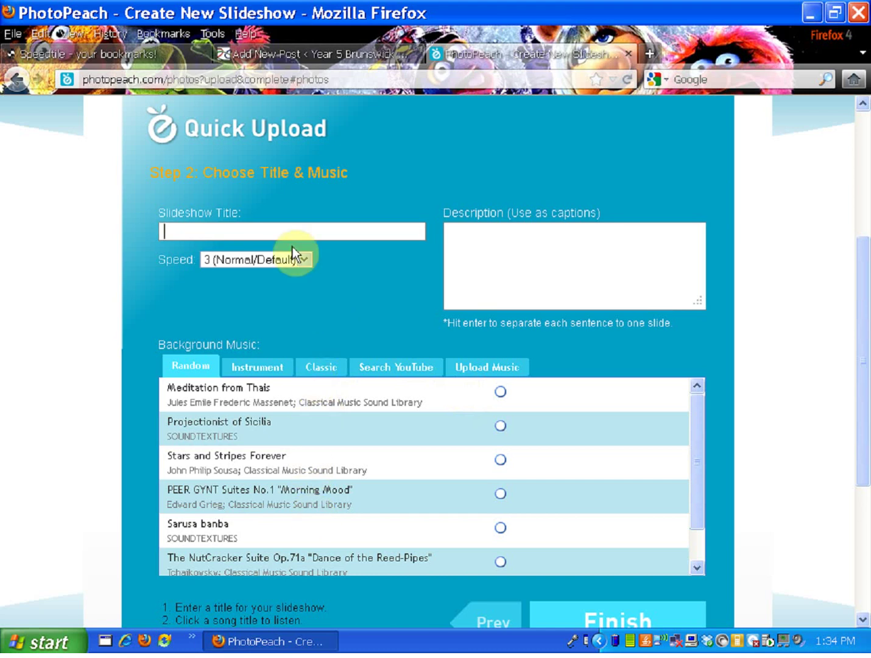
- Title the slideshow 'Foundation and Year 5 Christmas Fun', correcting the typos
left_click(283, 231)
type("Fo")
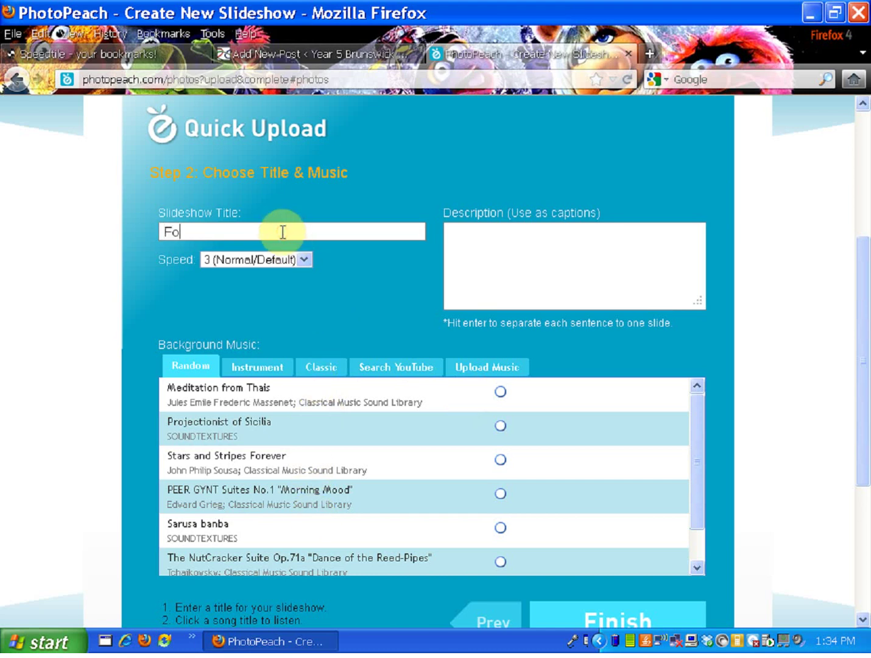
type("undation and Year 5 ")
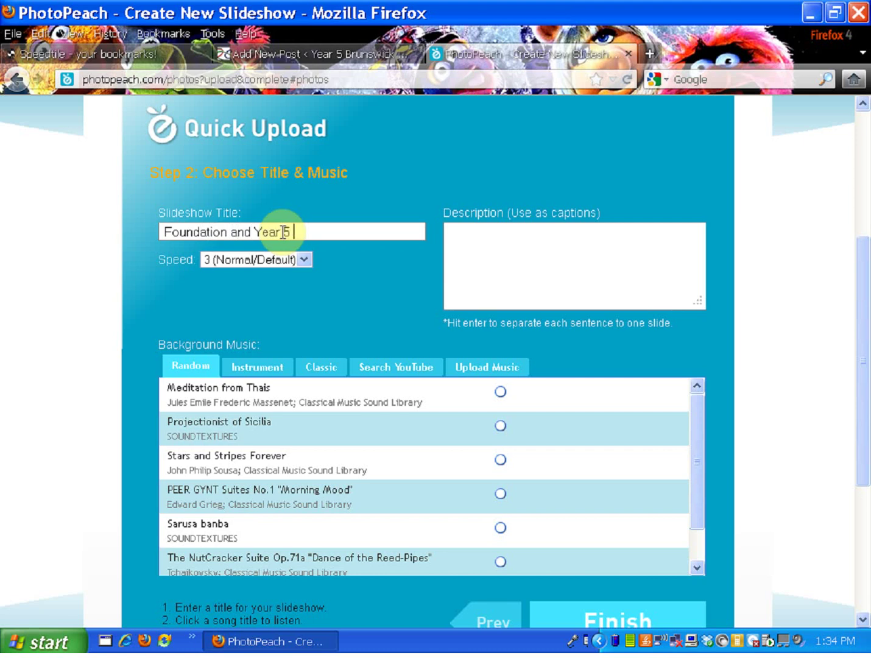
type("Christmans Fun")
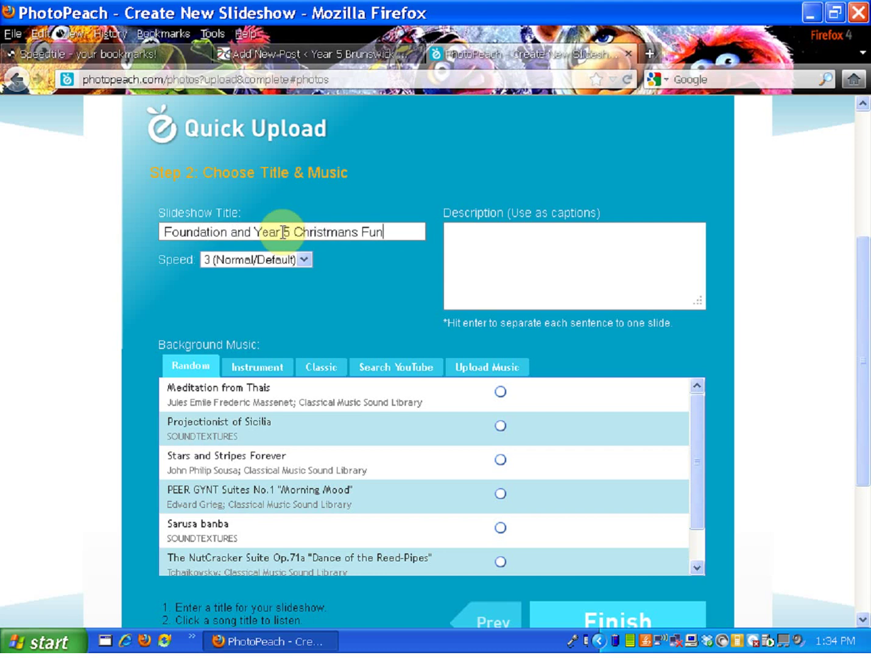
left_click(351, 232)
key("BackSpace")
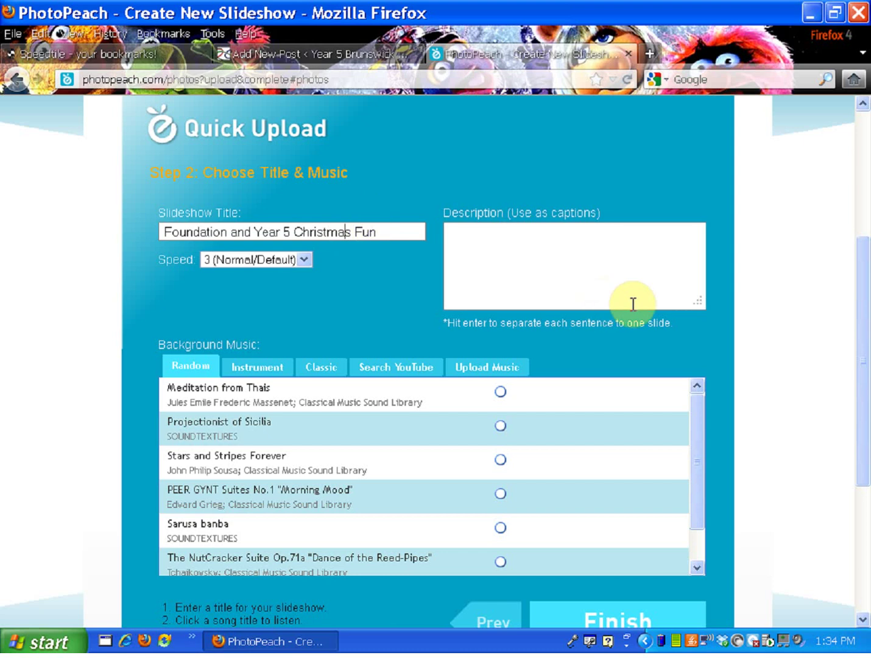
- Browse the Instrument and Classic music choices, then search YouTube for 'Santa Claus'
scroll(857, 351, "down", 3)
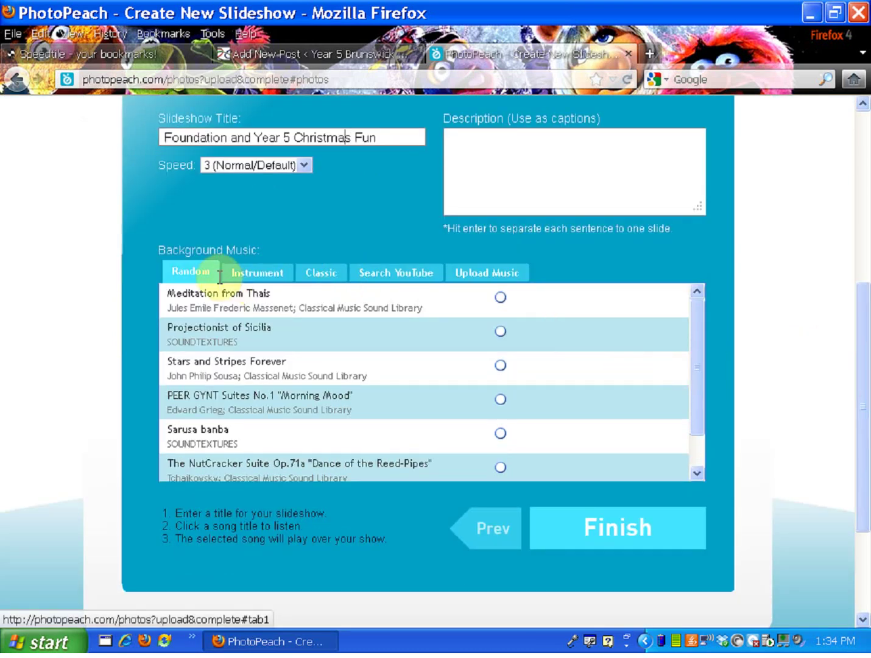
left_click(253, 281)
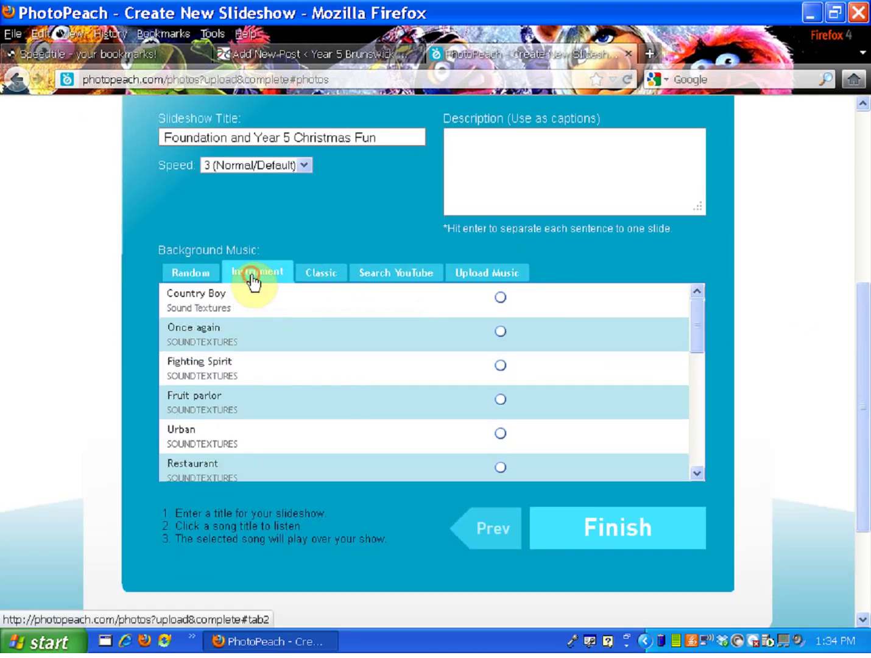
left_click(327, 269)
left_click(399, 272)
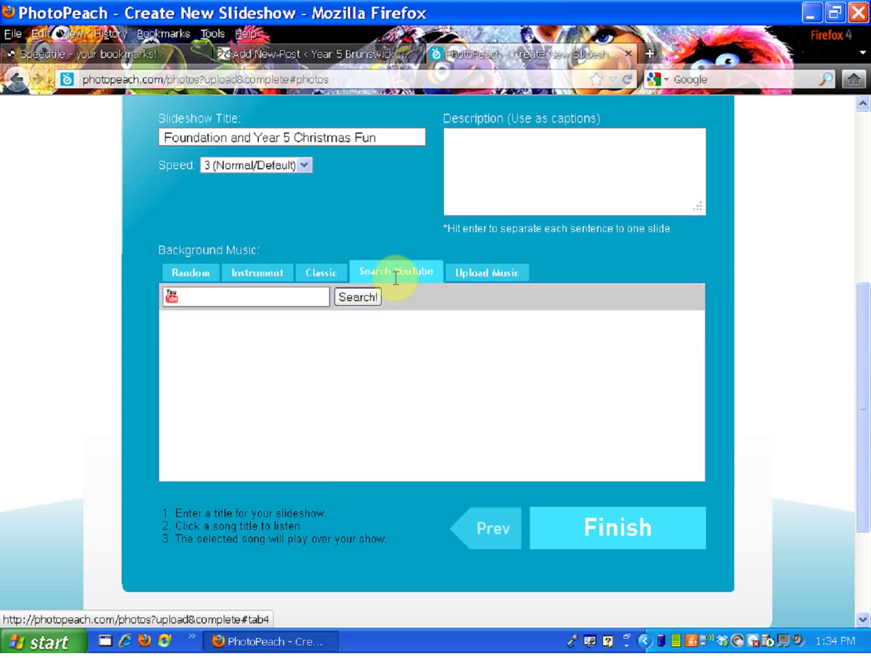
left_click(290, 298)
type("Santa Clua")
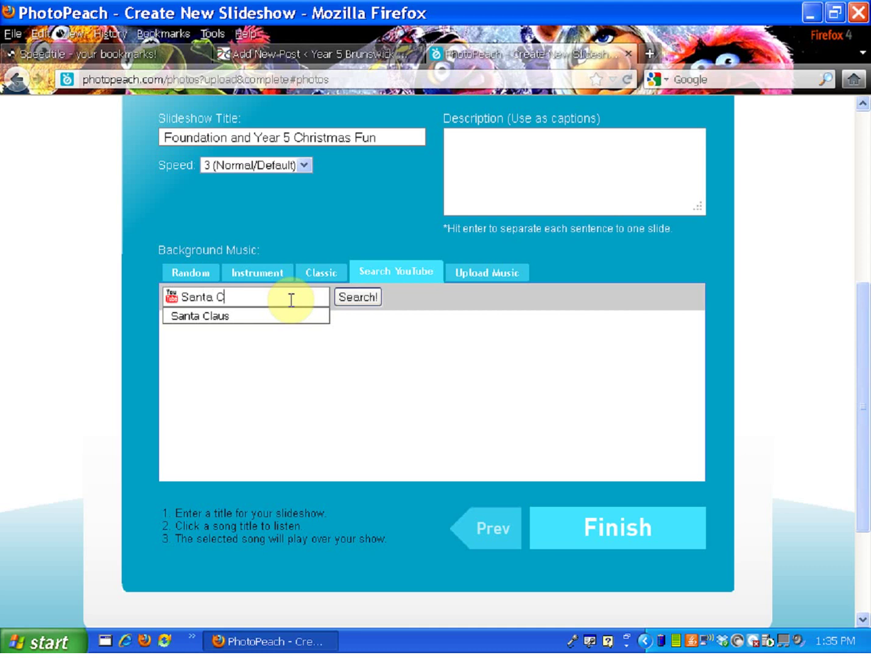
key("BackSpace")
key("BackSpace")
type("aus")
left_click(346, 299)
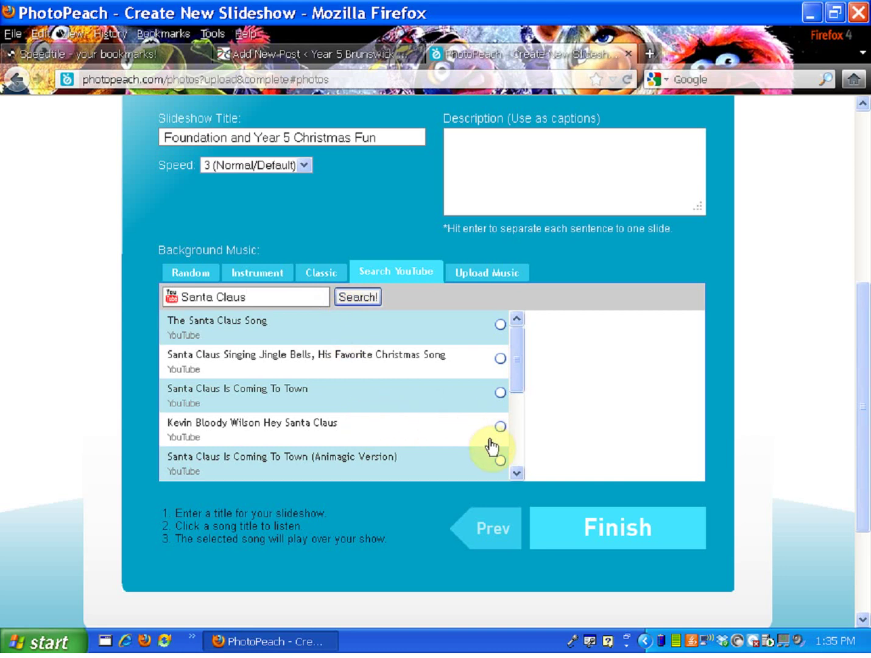
- Choose 'Santa Claus Is Coming To Town (Animagic Version)' as music and preview it
left_click(500, 461)
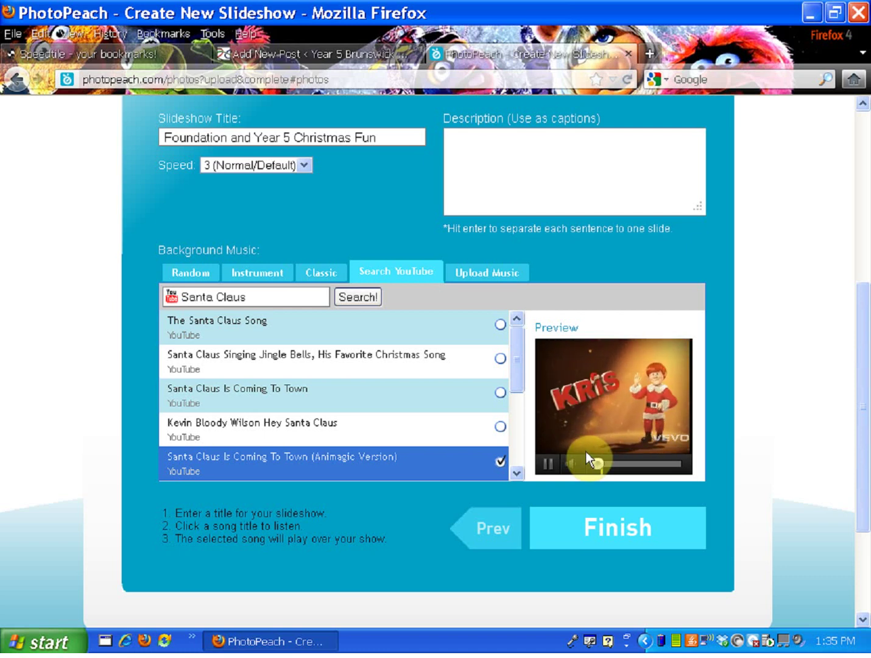
left_click(612, 464)
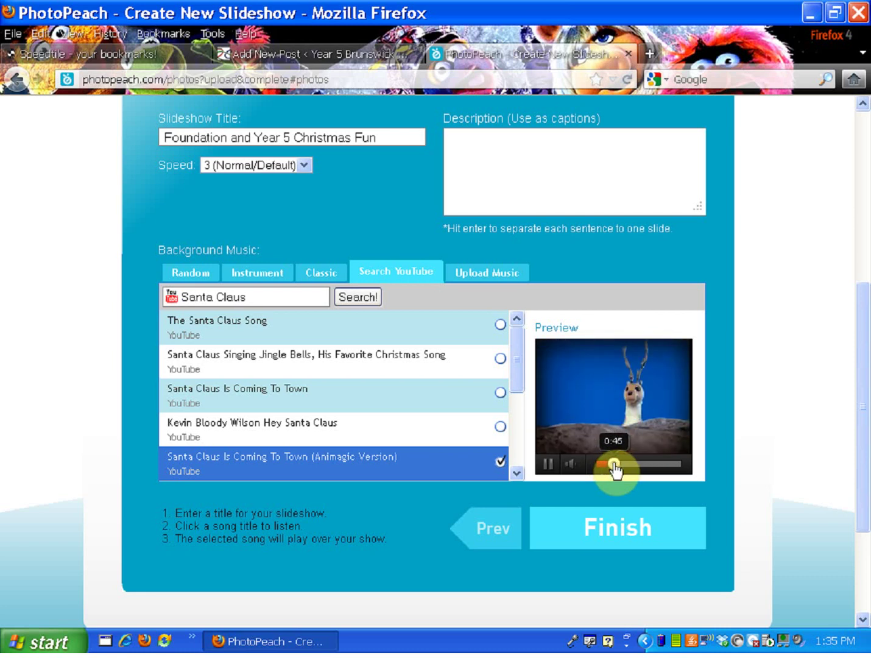
left_click(550, 464)
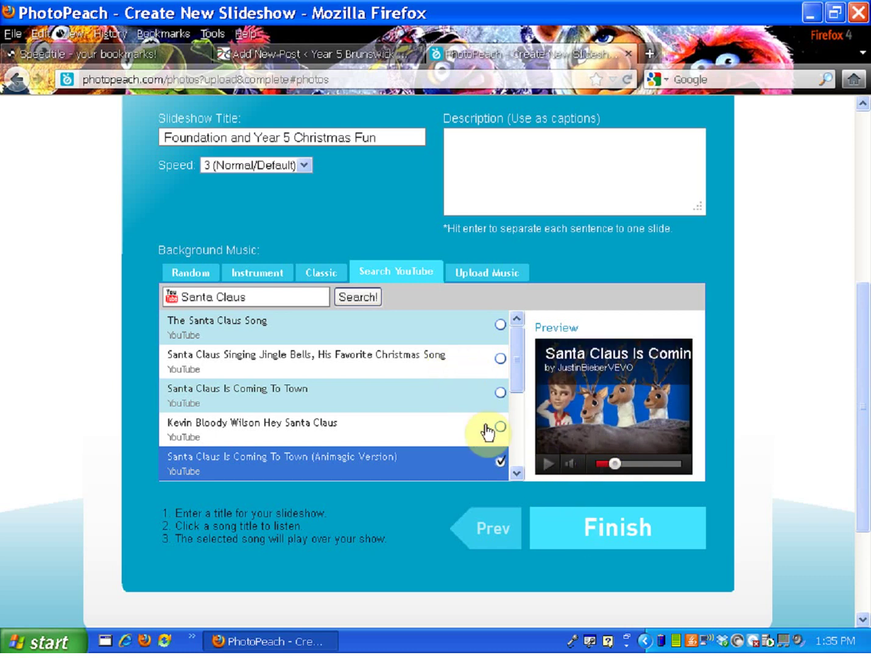
- Finish the slideshow, pause its playback, and open its owner options
left_click(595, 522)
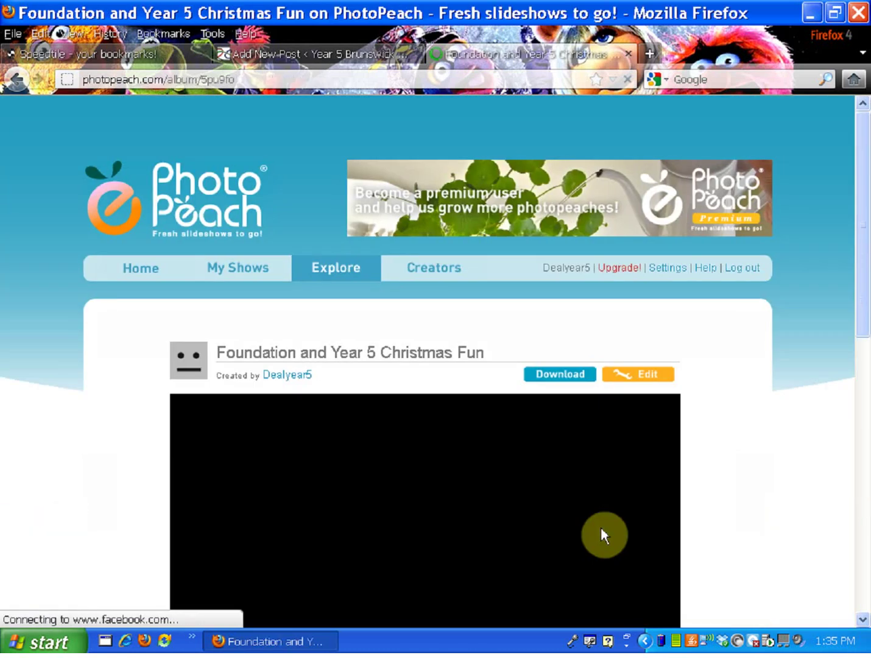
left_click_drag(863, 267, 861, 331)
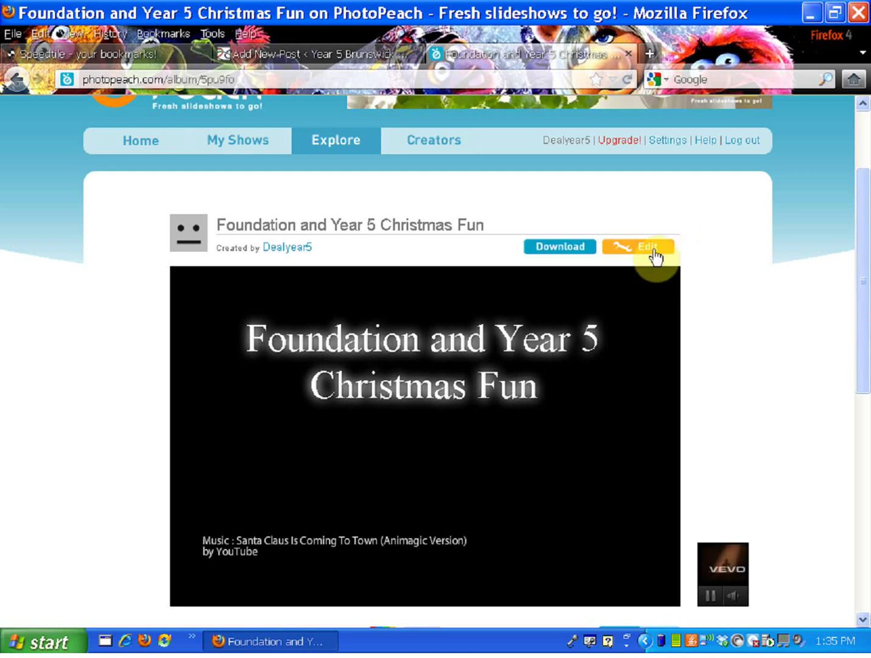
left_click(220, 585)
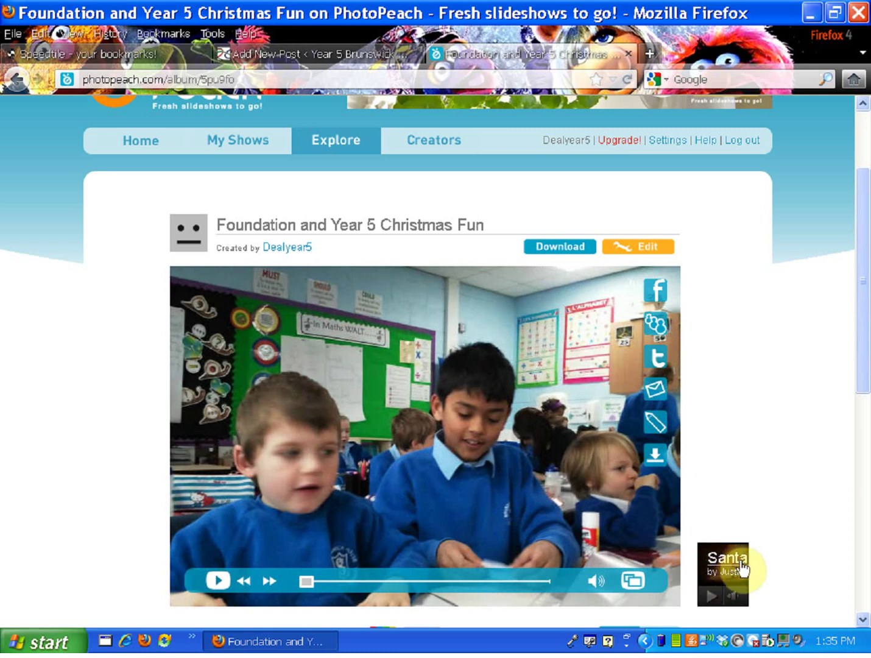
left_click(641, 249)
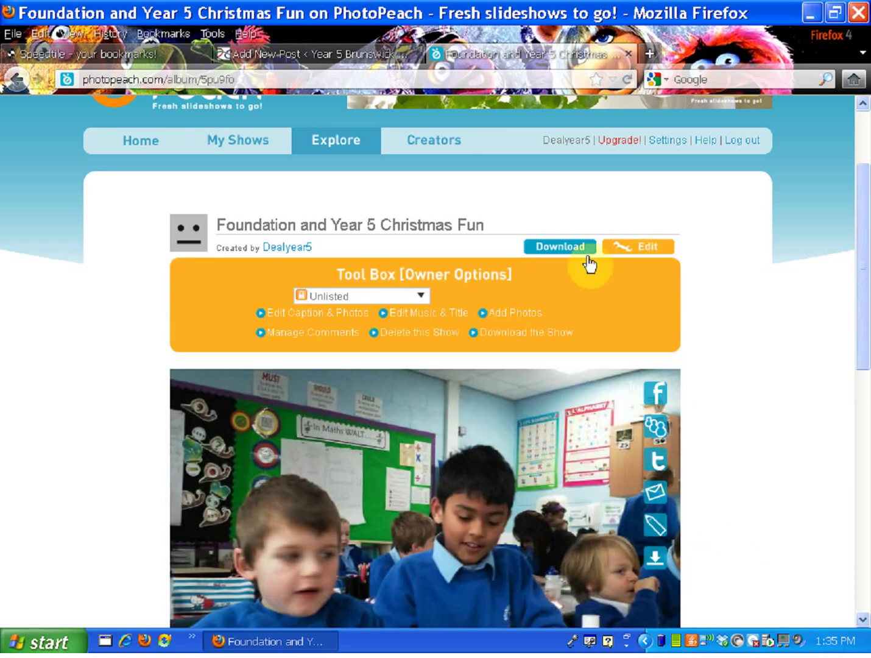
- Change the slideshow from Unlisted to Public and file it under Education
left_click(422, 298)
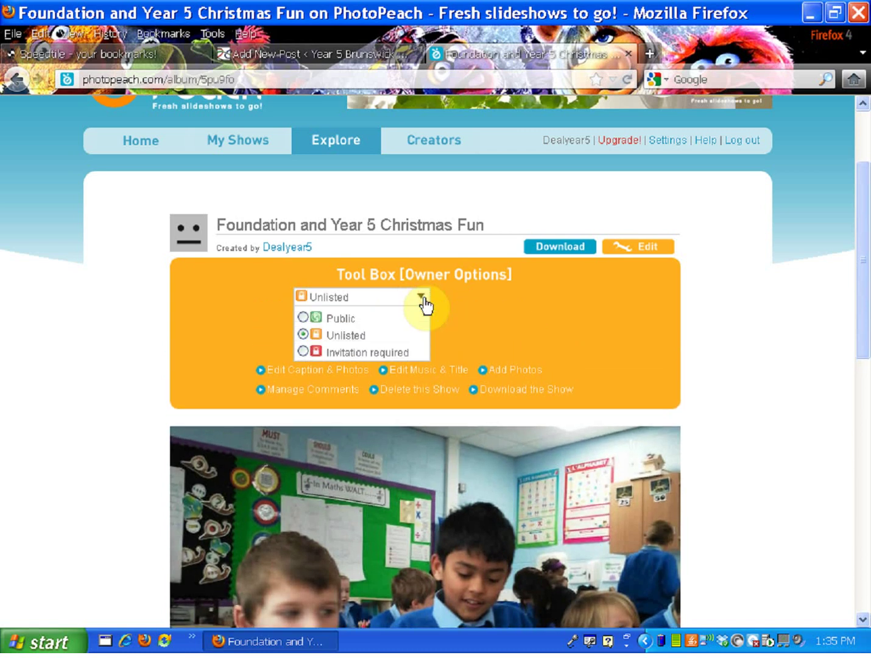
left_click(305, 319)
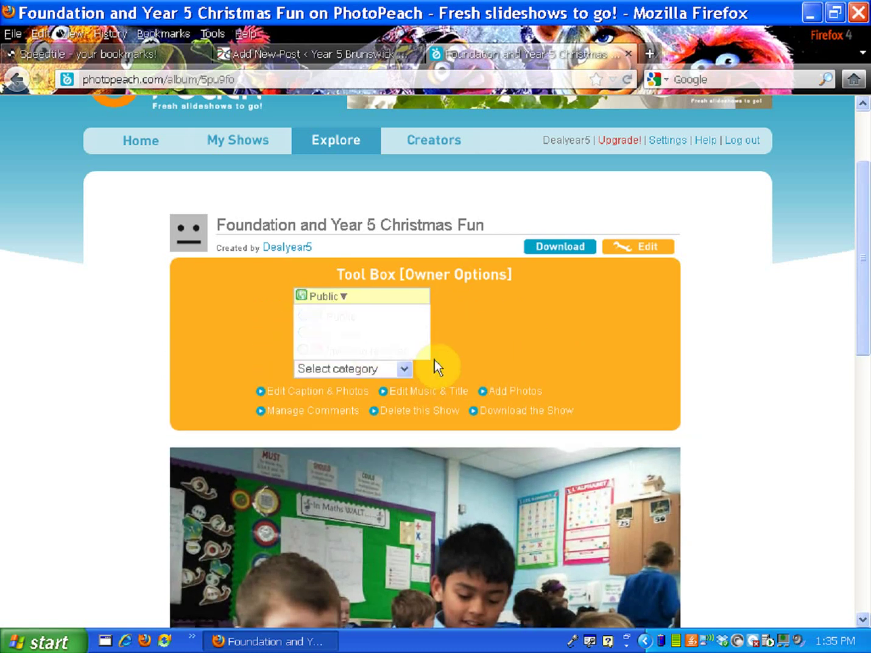
left_click(402, 315)
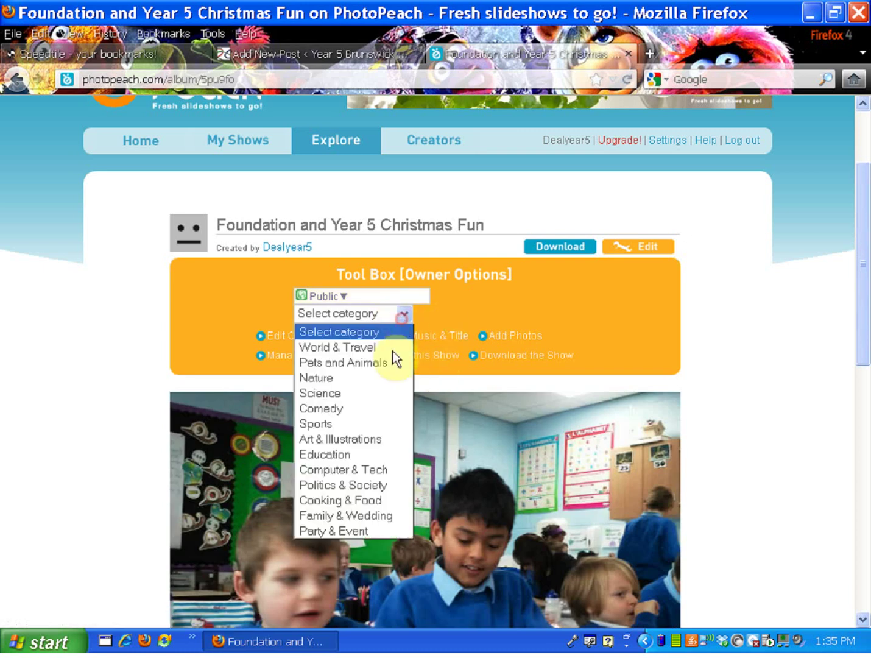
left_click(383, 454)
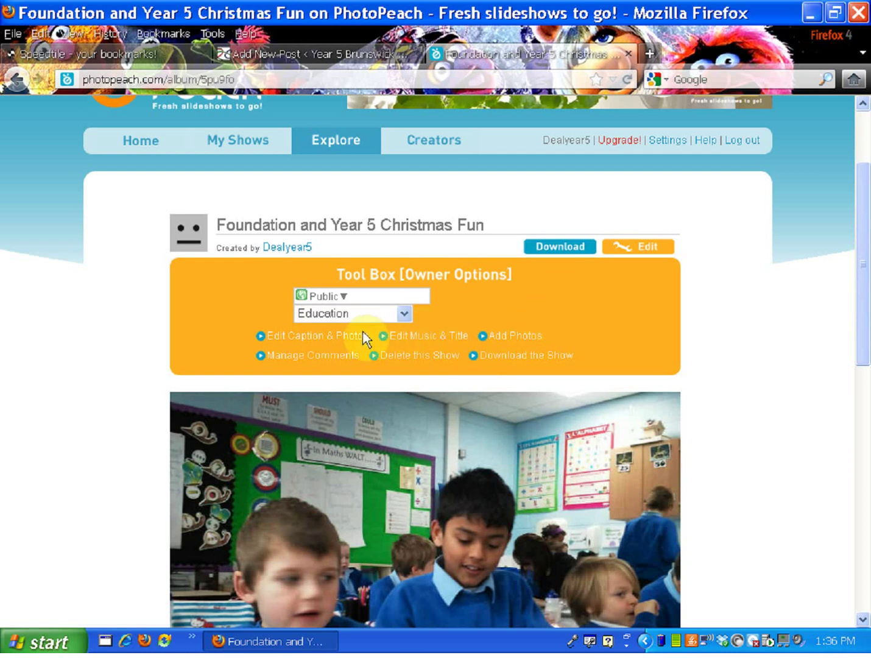
left_click(344, 334)
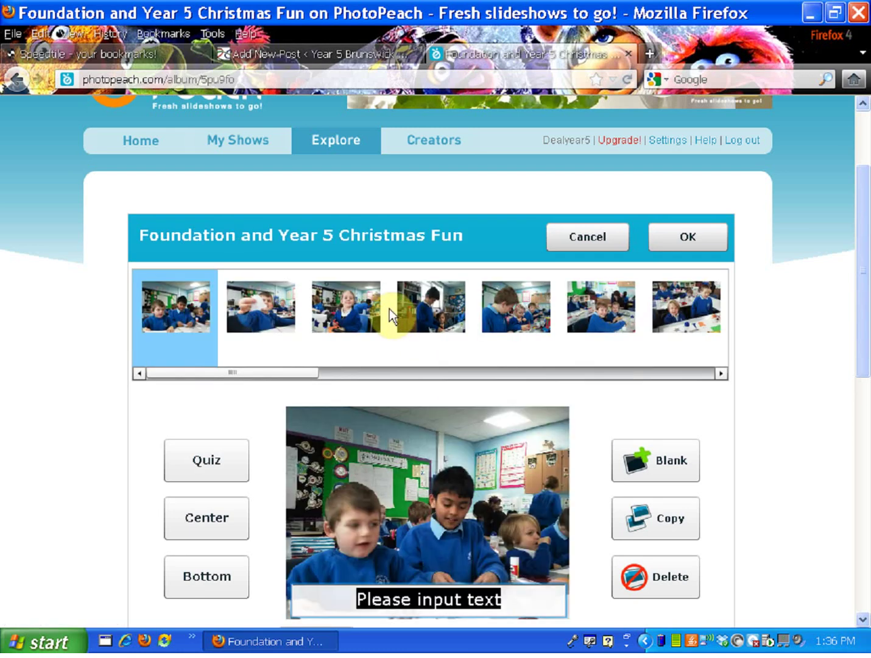
left_click(439, 316)
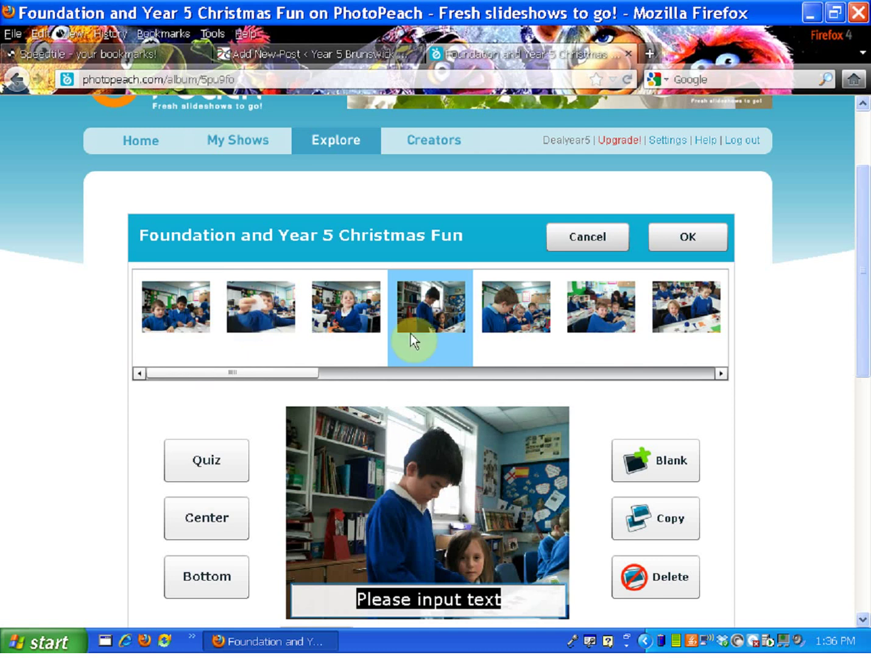
left_click(221, 510)
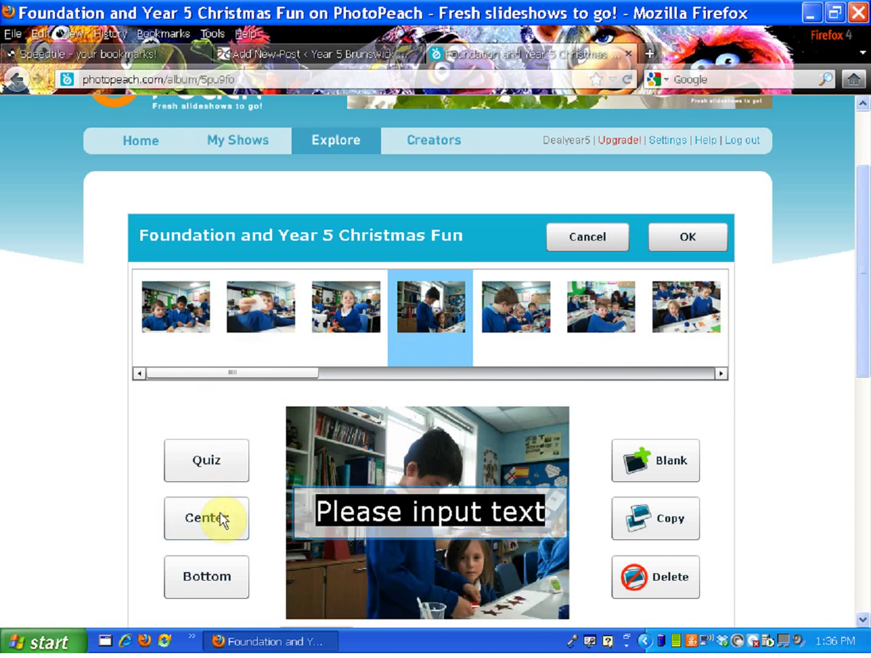
left_click(212, 574)
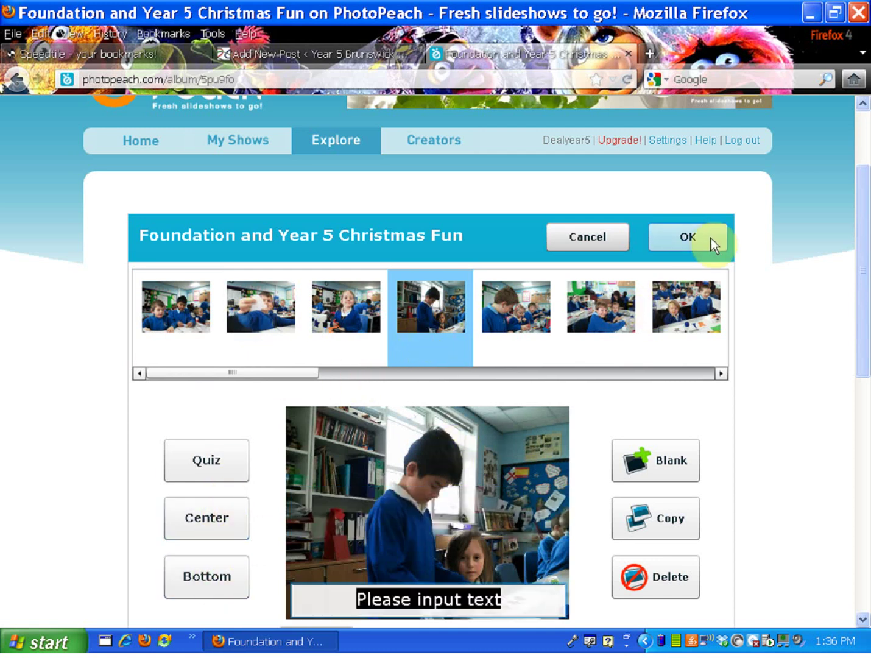
left_click(707, 237)
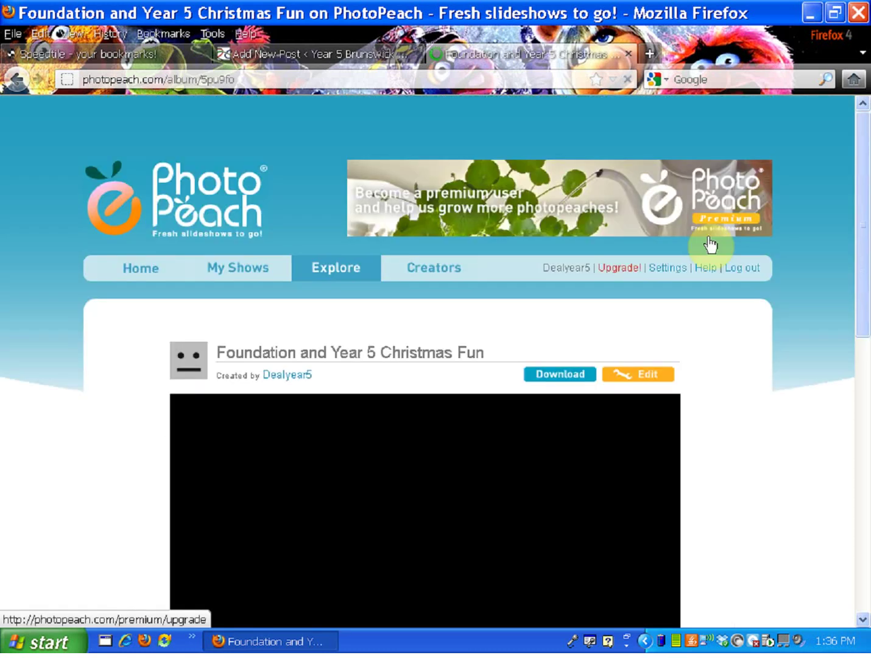
- Copy the slideshow's Spiral embed code and return to the WordPress post editor
scroll(619, 326, "down", 4)
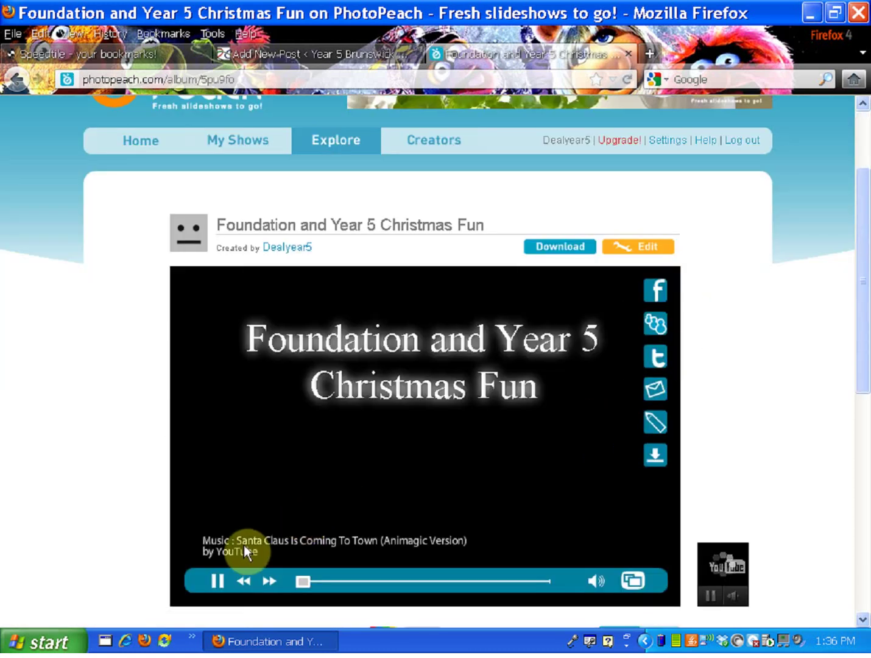
left_click(218, 581)
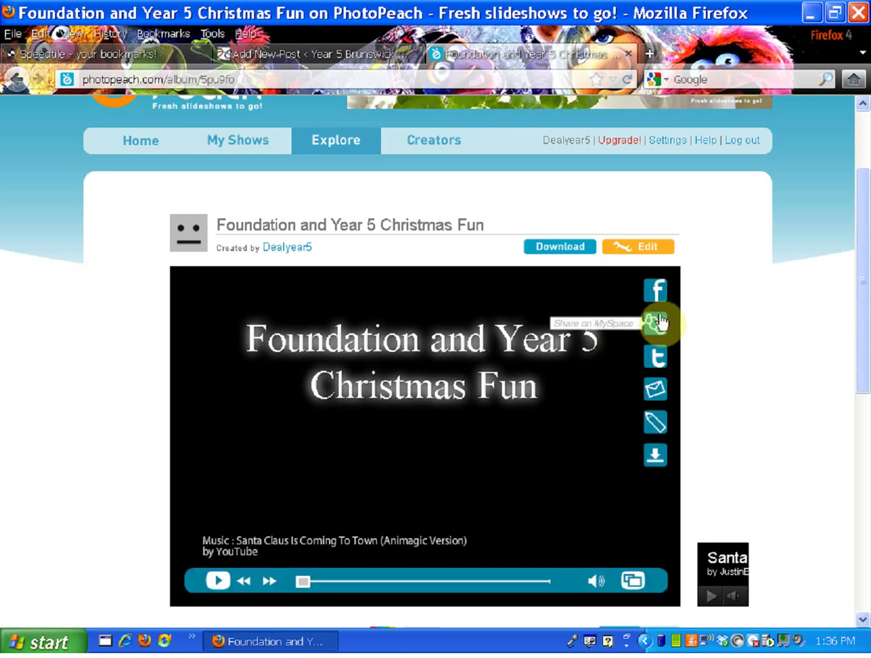
left_click(654, 430)
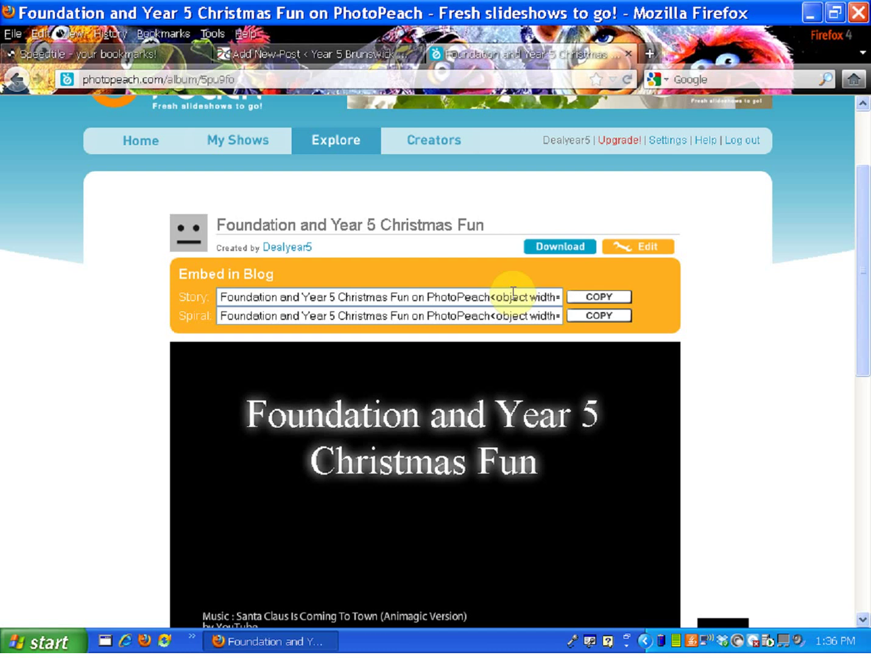
left_click(595, 318)
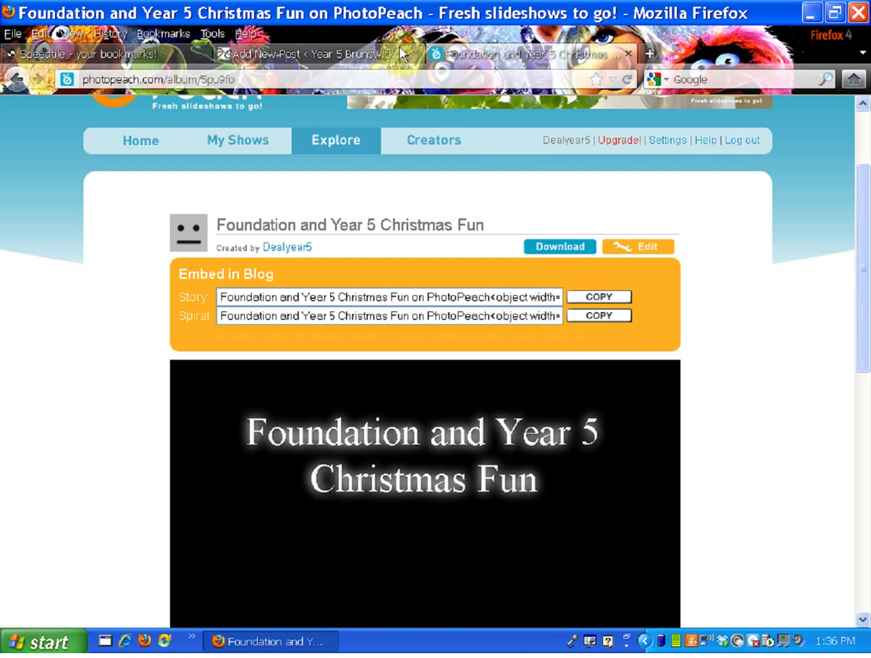
left_click(372, 56)
- Paste the Spiral slideshow embed code into the post body, save the draft and preview it
left_click(335, 327)
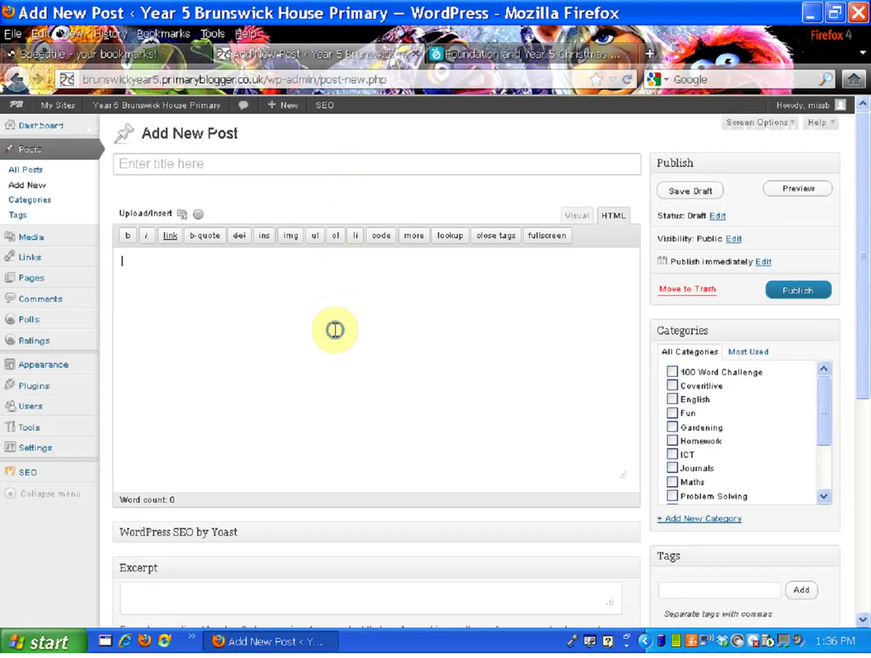
right_click(337, 330)
left_click(369, 421)
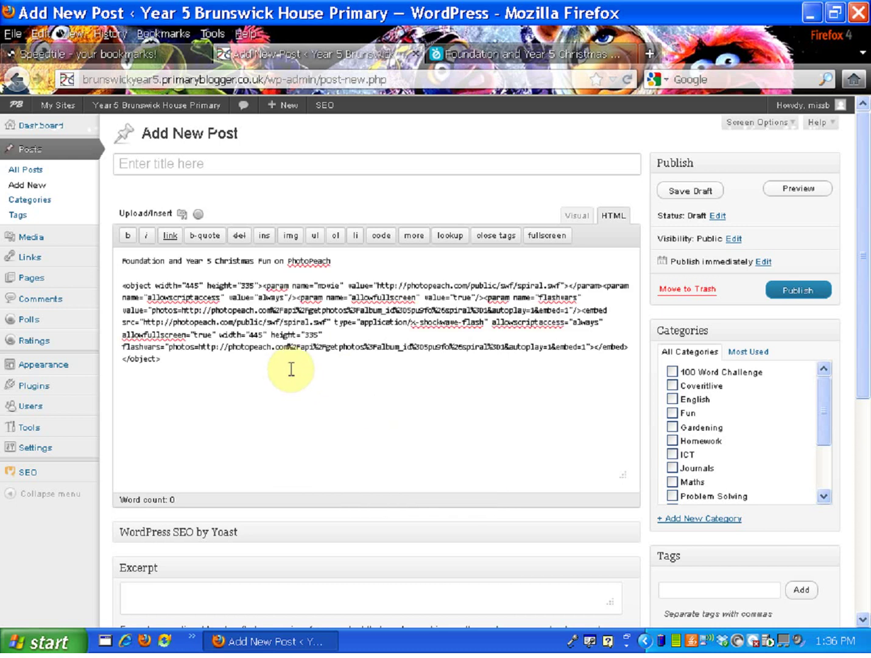
left_click(695, 191)
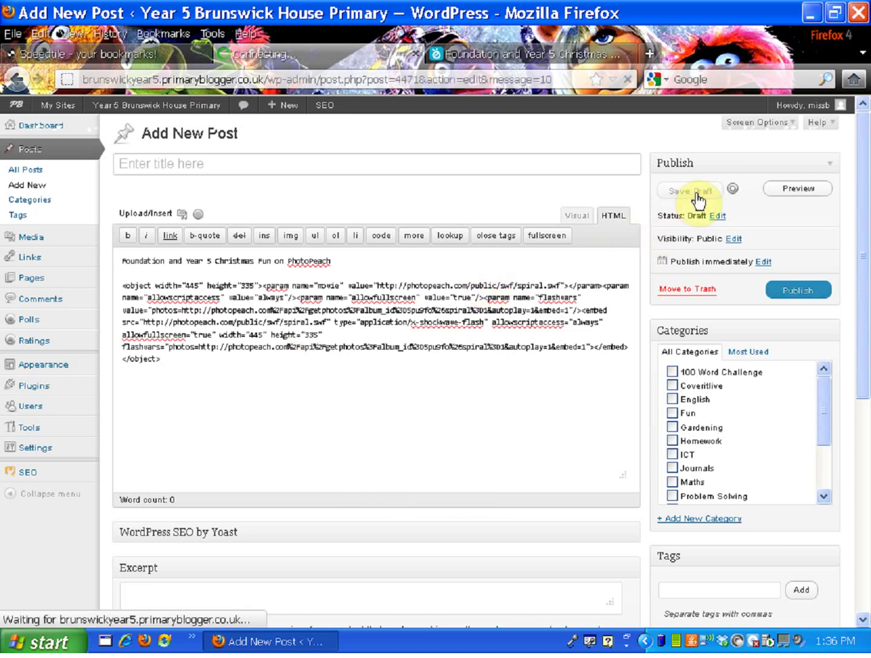
left_click(787, 233)
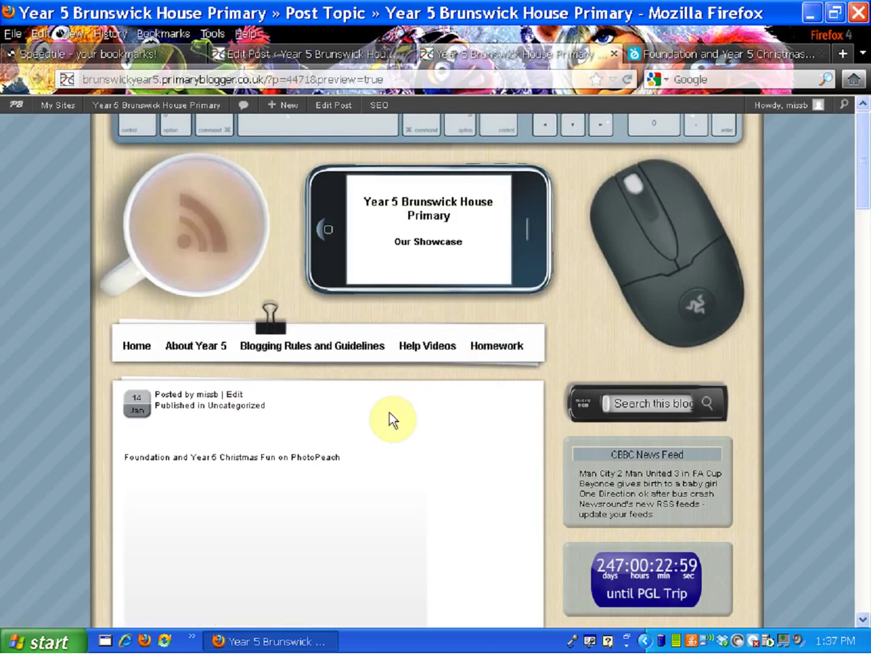
- Scroll the draft preview to the embedded Spiral slideshow and adjust its playback slider
left_click_drag(865, 179, 864, 220)
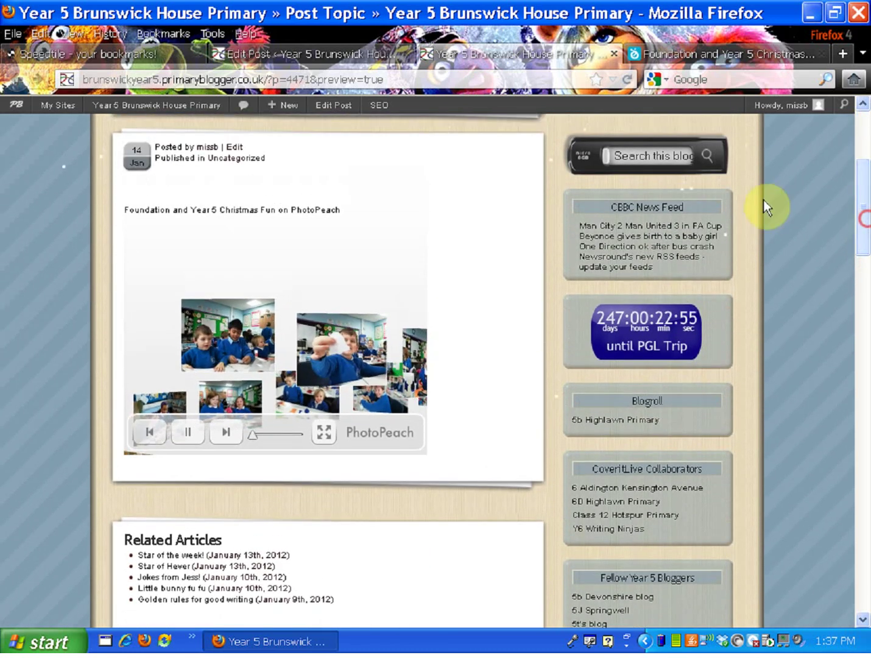
left_click(278, 433)
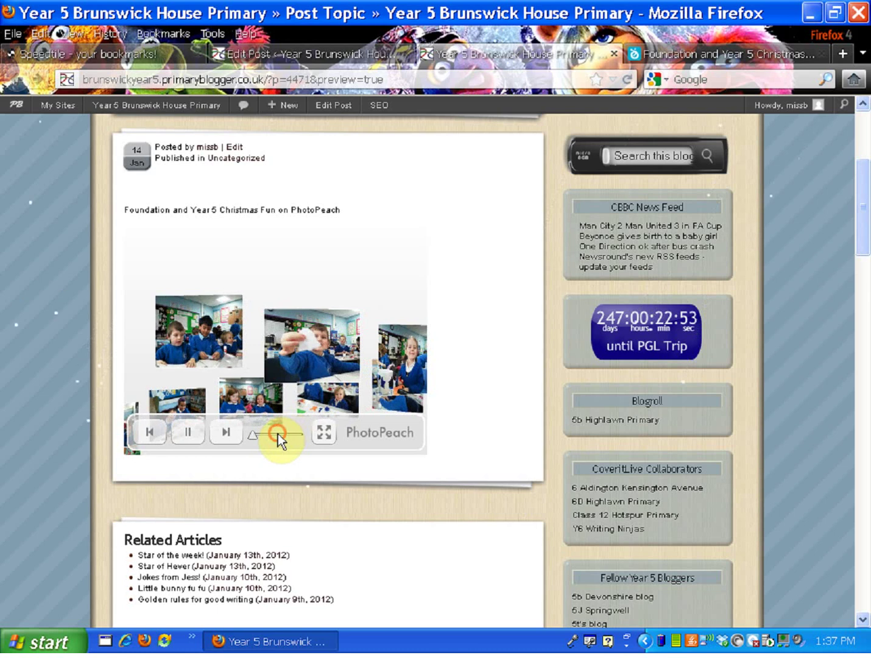